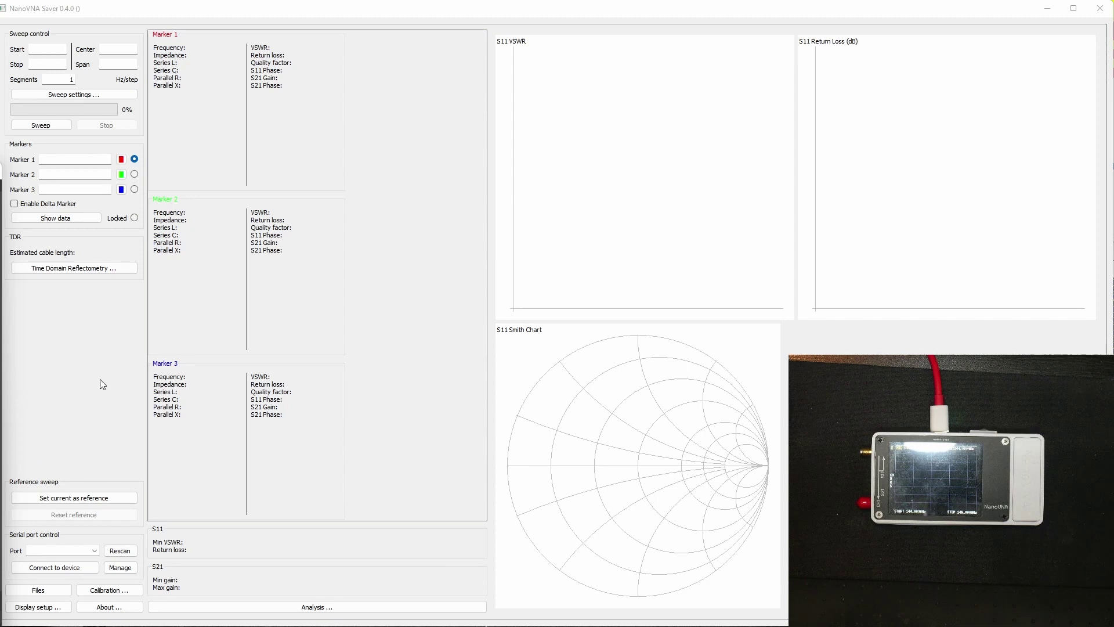
Rescan so the NanoVNA appears on COM4, then bring up the sweep settings.
left_click(122, 551)
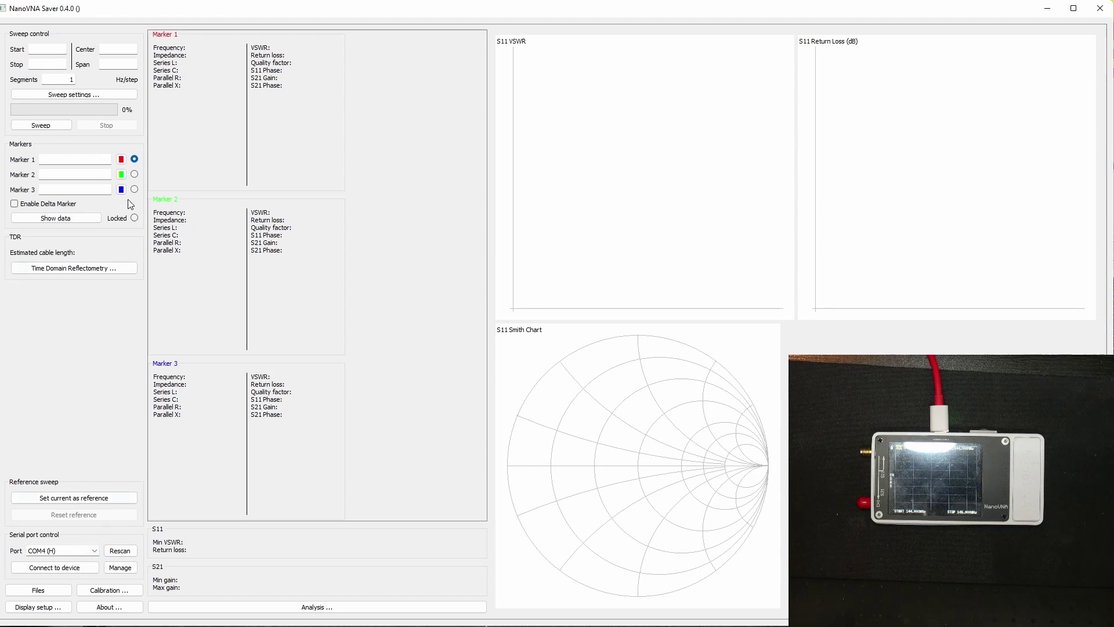
left_click(85, 96)
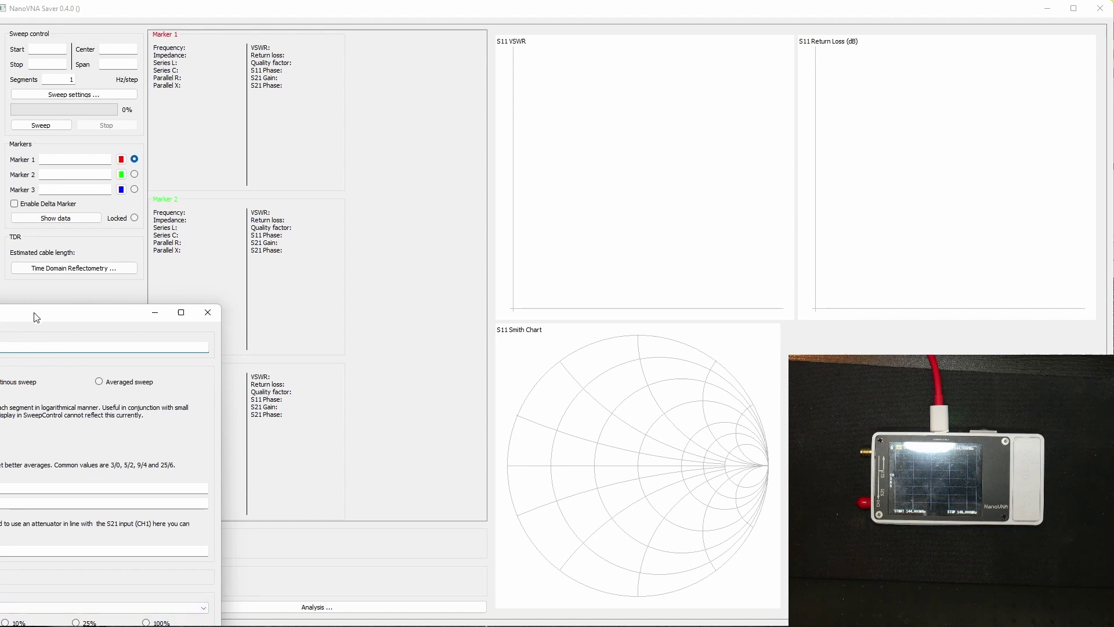
Choose the 2 m band padded 10% (143.8–146.2 MHz), then connect and sweep.
left_click_drag(35, 316, 341, 180)
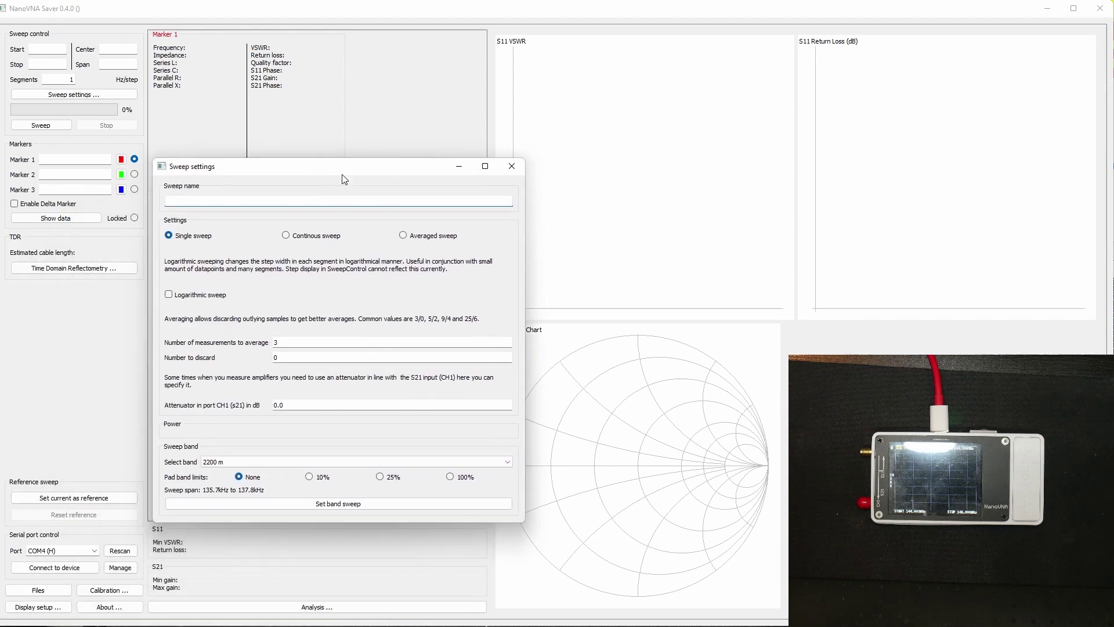
left_click(318, 462)
scroll(332, 509, "down", 5)
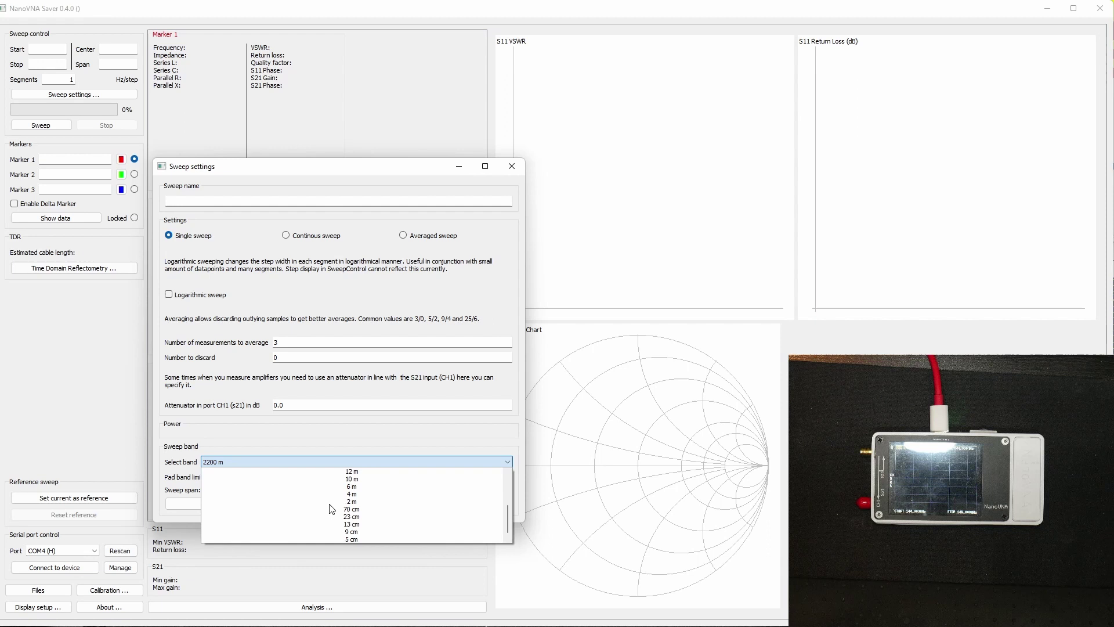
scroll(332, 509, "down", 1)
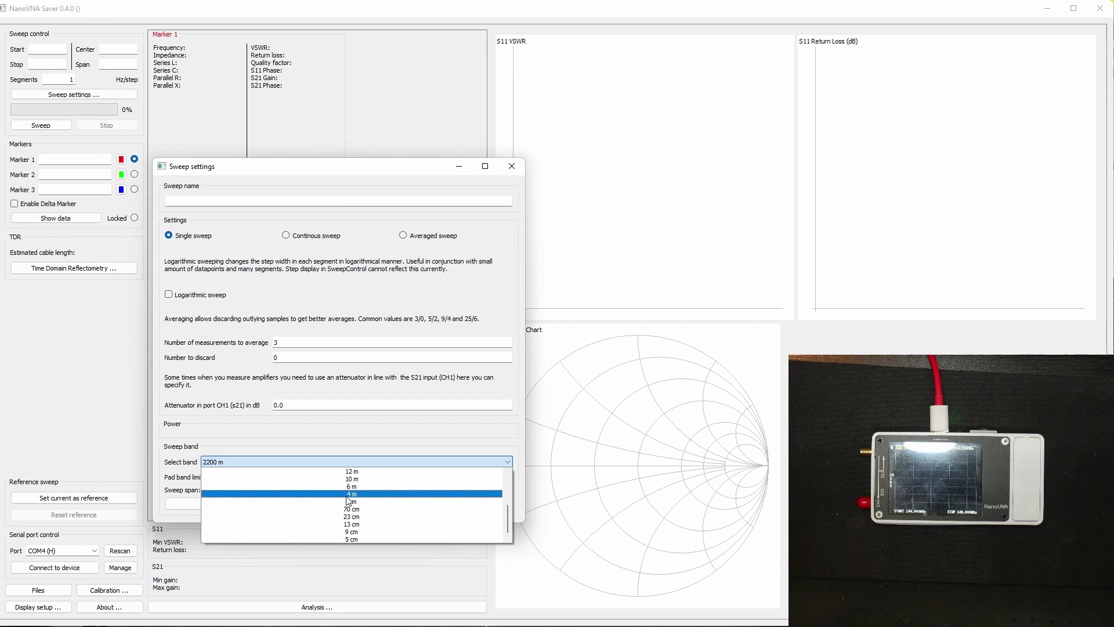
left_click(350, 501)
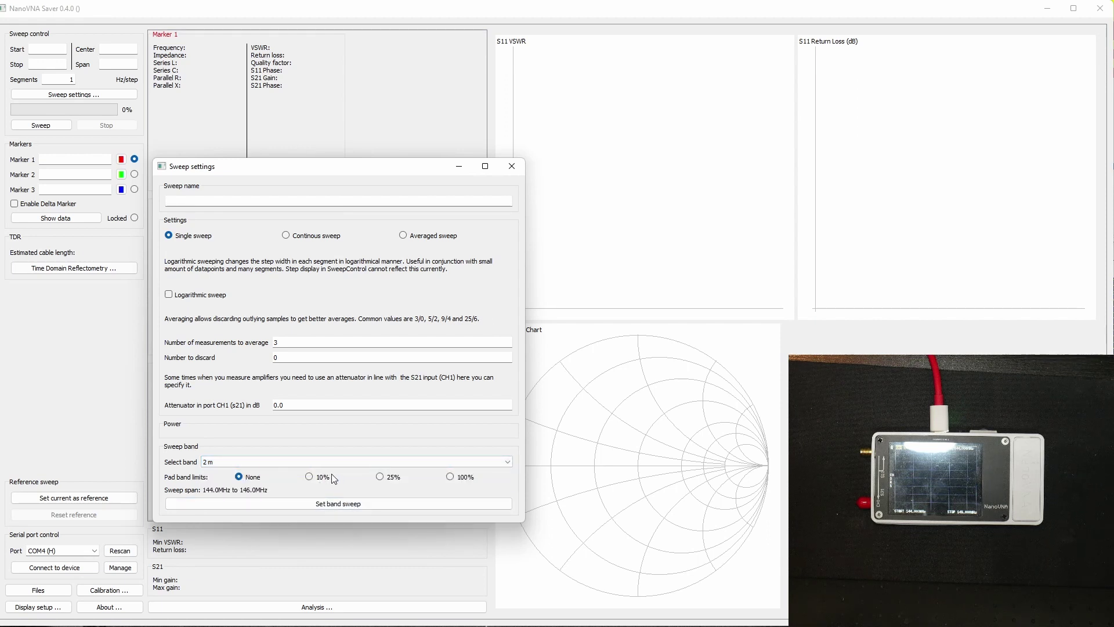
left_click(310, 477)
left_click(328, 504)
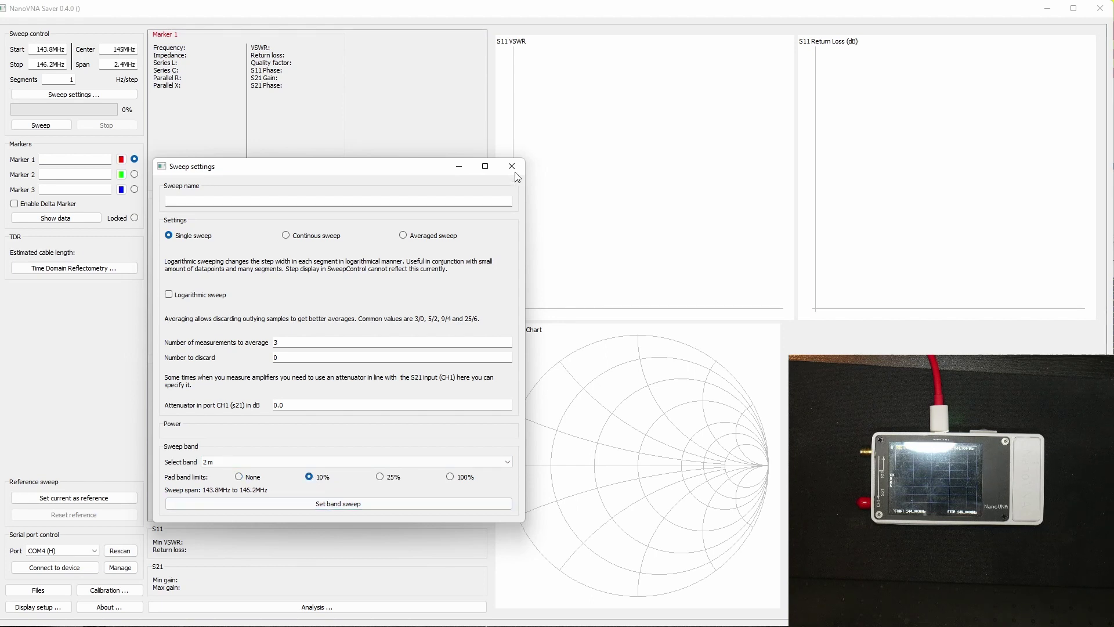
left_click(512, 166)
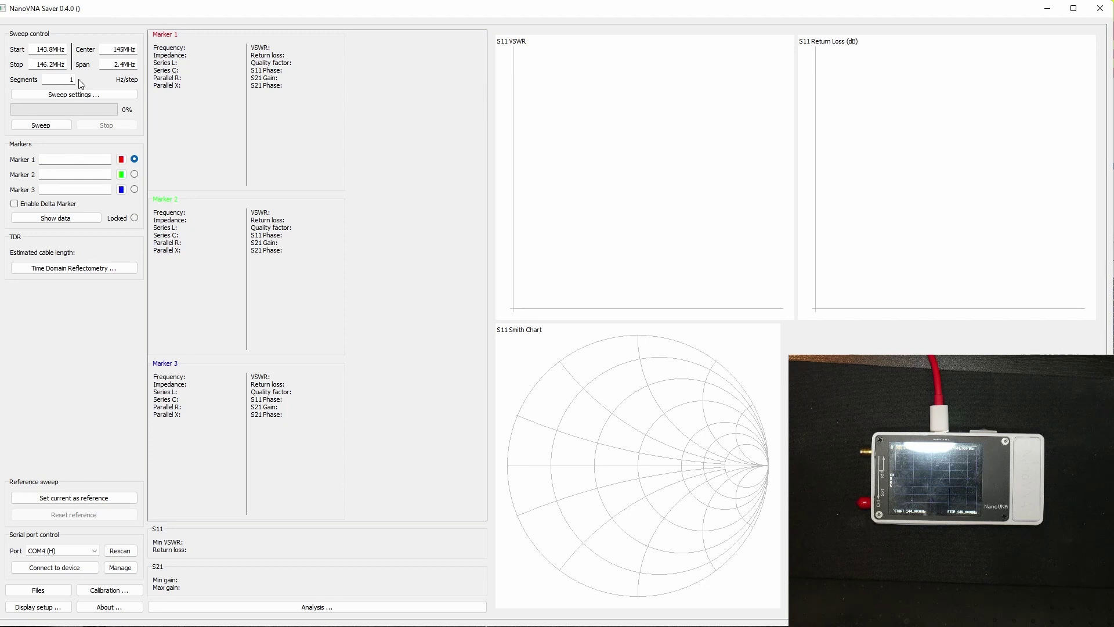
left_click(87, 568)
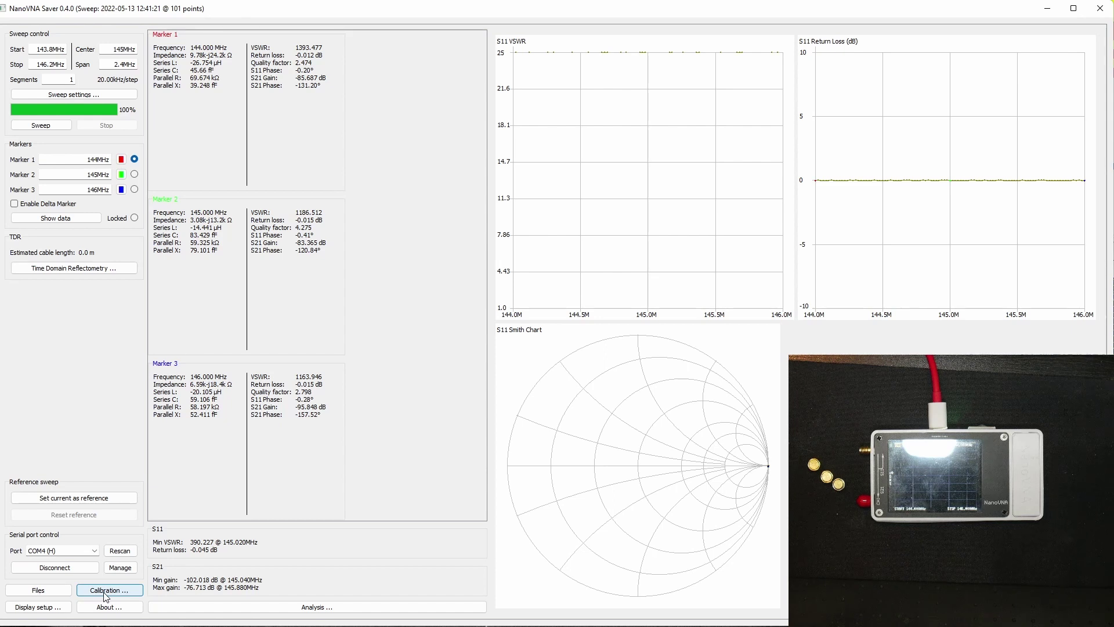
Launch the Calibration assistant and accept its introduction to reach the short-standard prompt.
left_click(105, 592)
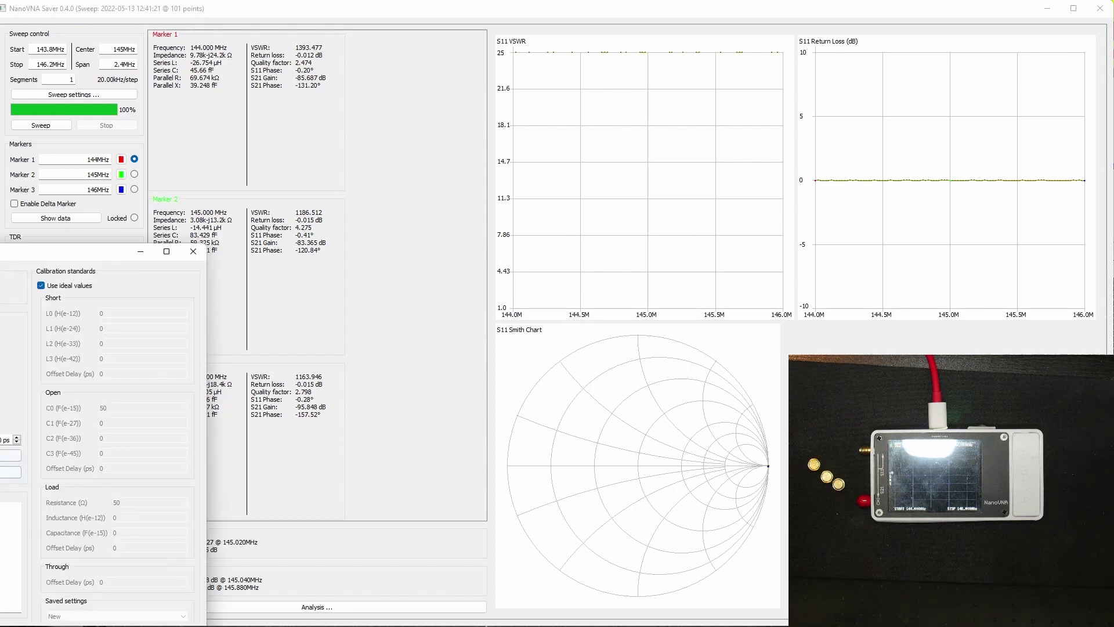
left_click_drag(44, 258, 420, 123)
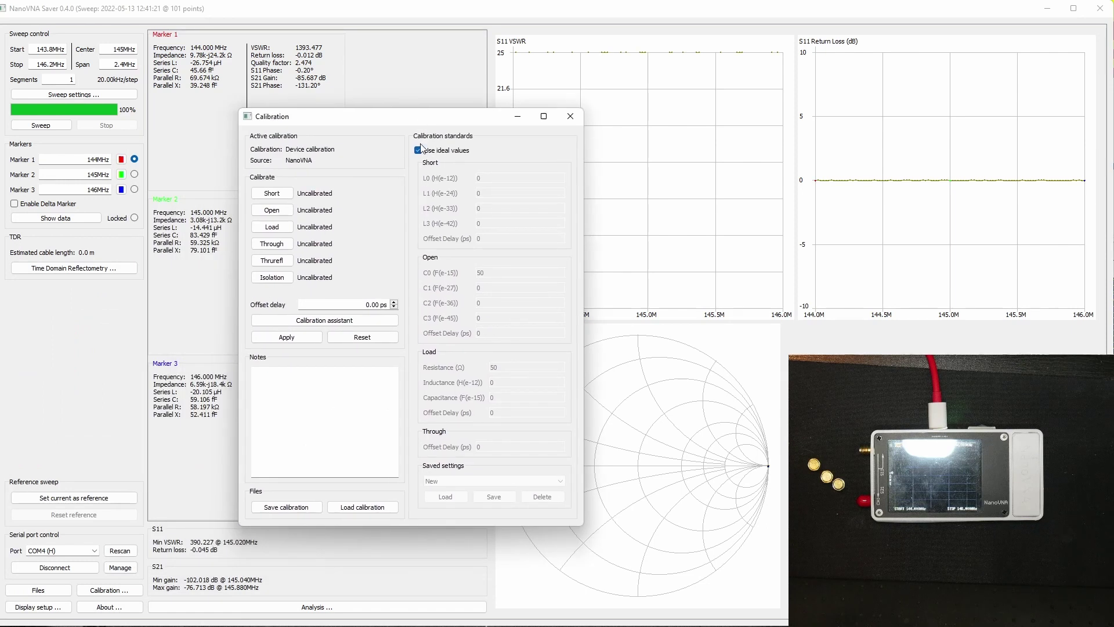
left_click(366, 321)
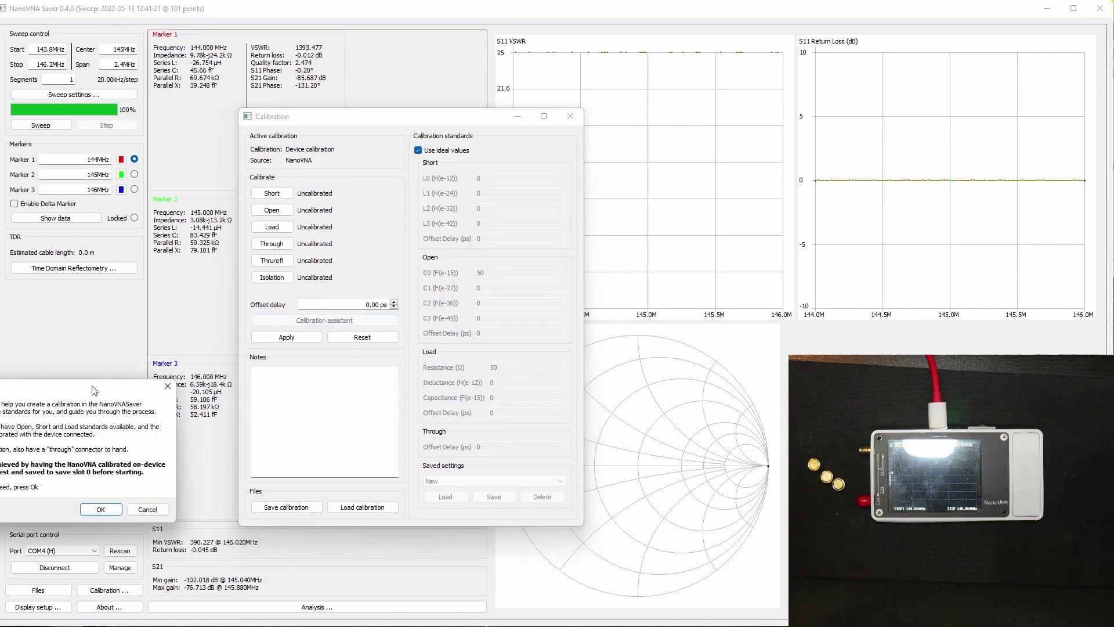
left_click_drag(91, 386, 221, 293)
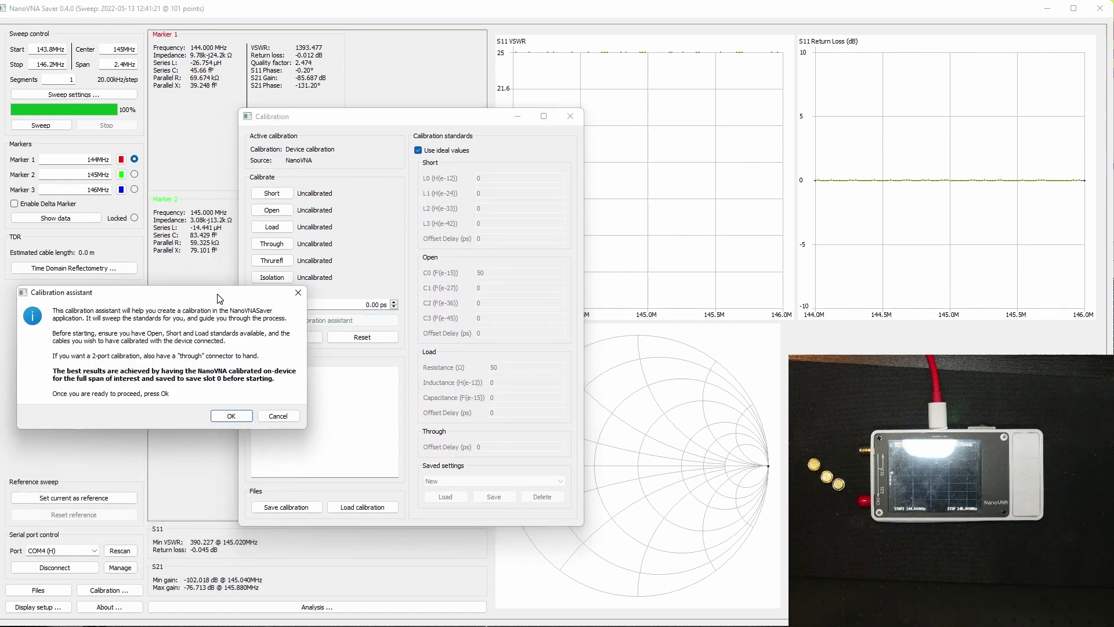
left_click(232, 416)
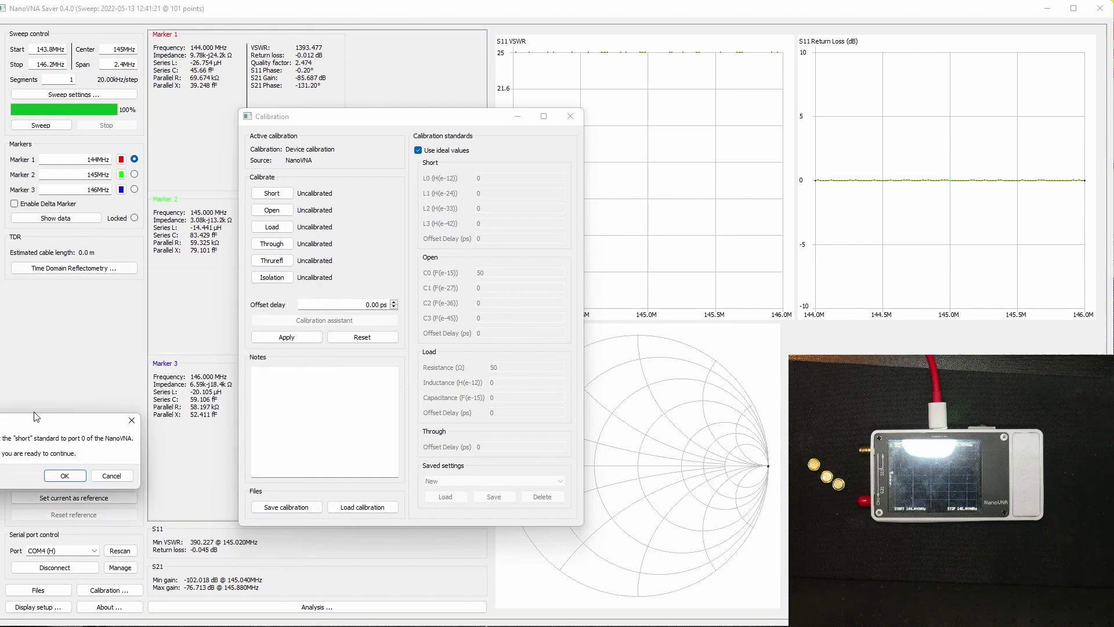
left_click_drag(2, 422, 124, 355)
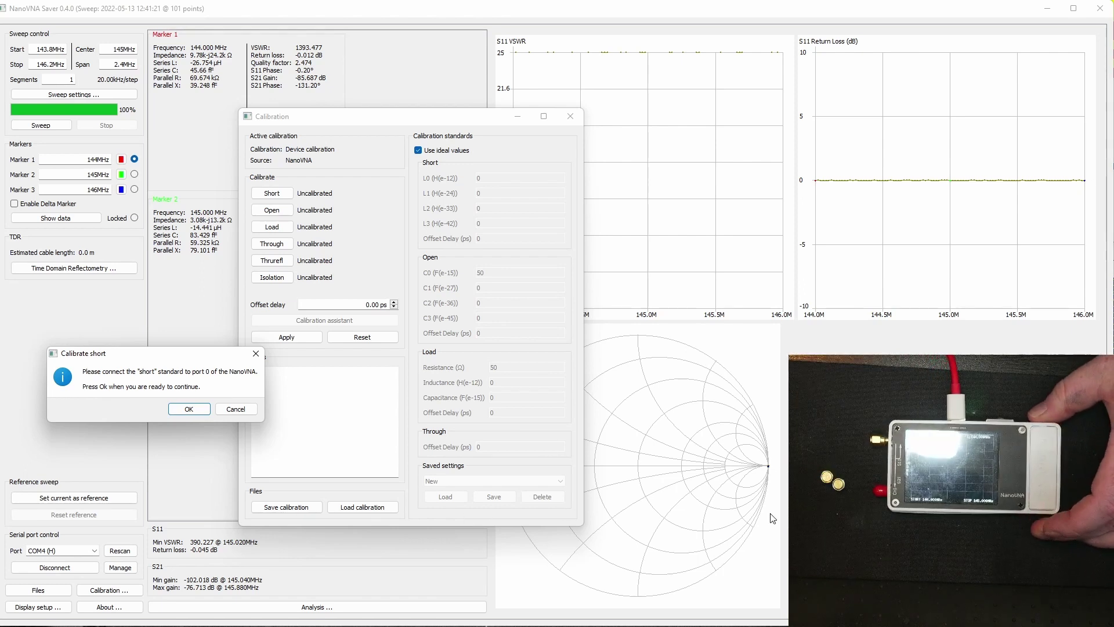
Measure the short, open and load standards in turn at 101 points.
left_click(196, 409)
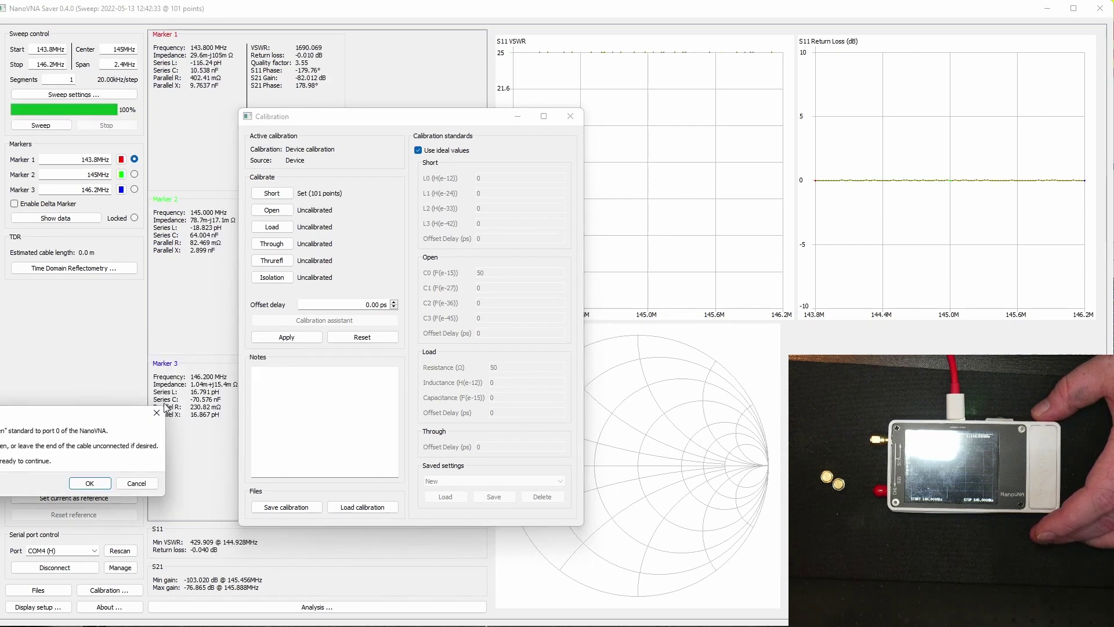
left_click_drag(50, 410, 237, 322)
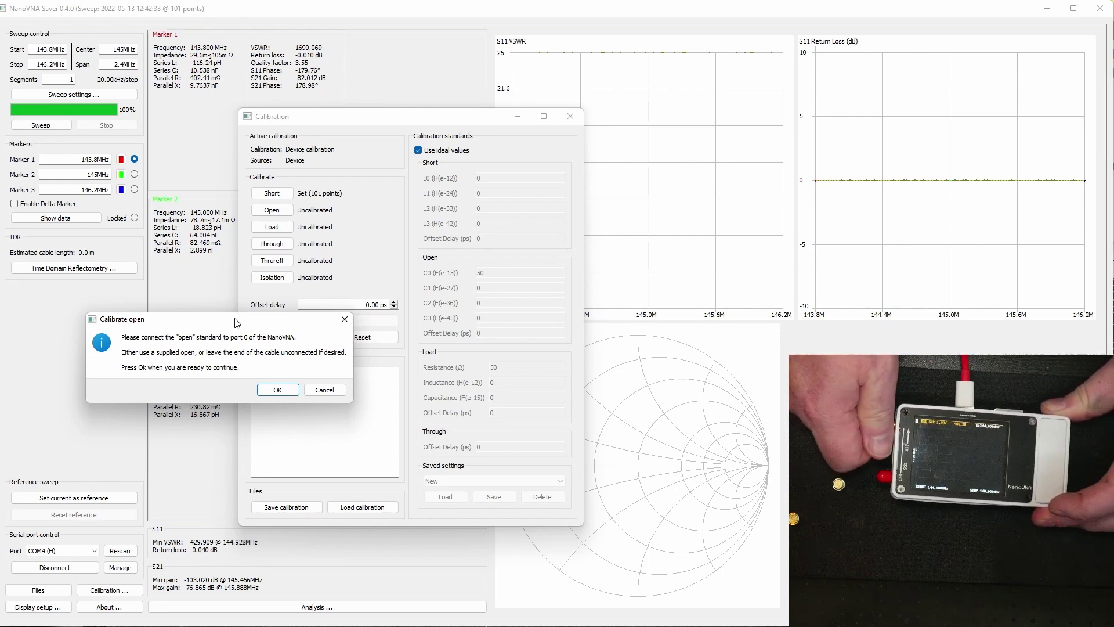
left_click(279, 390)
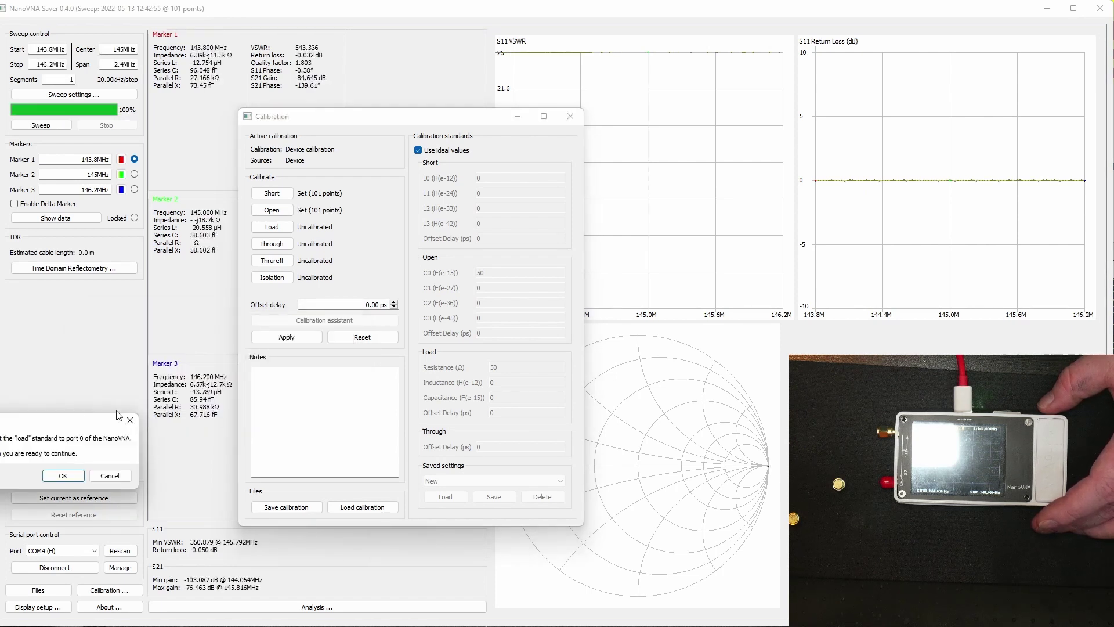
left_click_drag(65, 421, 232, 337)
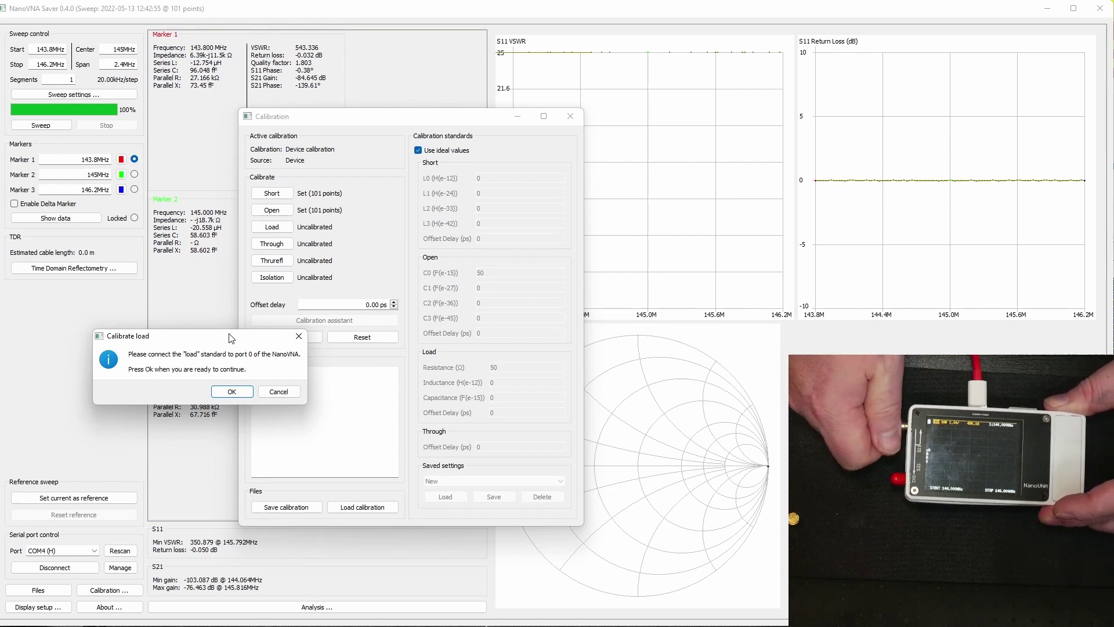
left_click(232, 392)
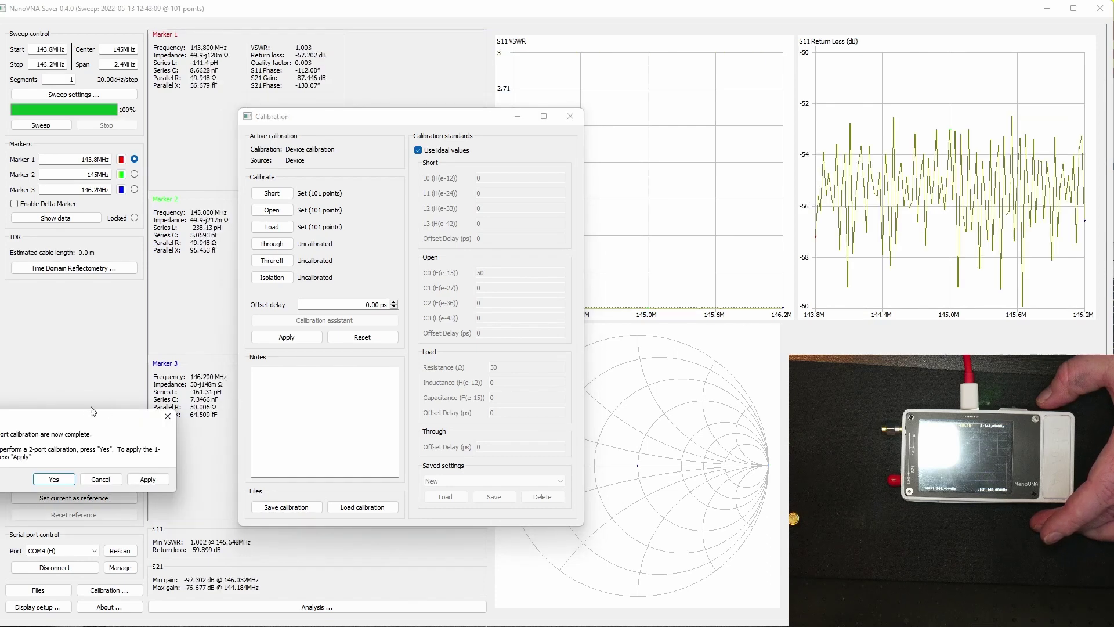
left_click_drag(86, 417, 270, 259)
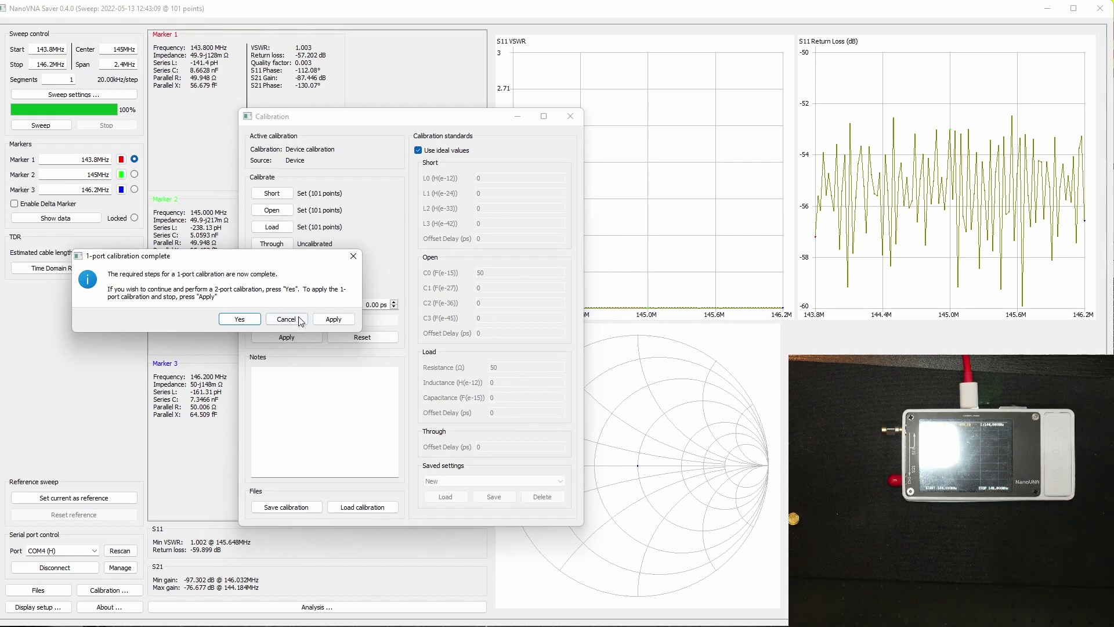
Apply the 1-port calibration and bring the main chart window to the front.
left_click(335, 320)
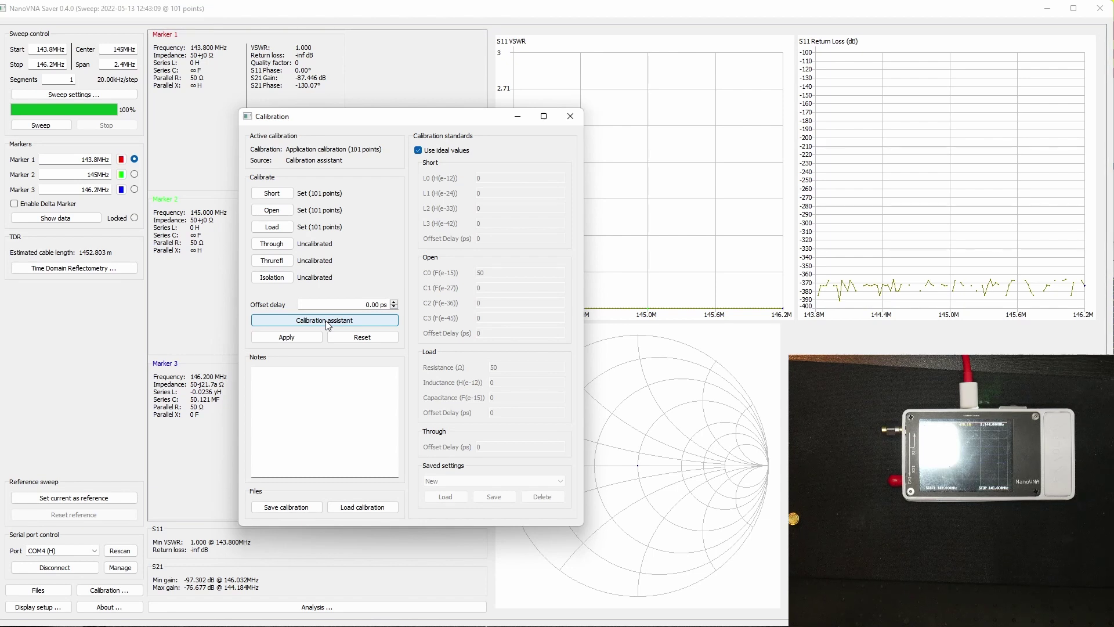
left_click(154, 317)
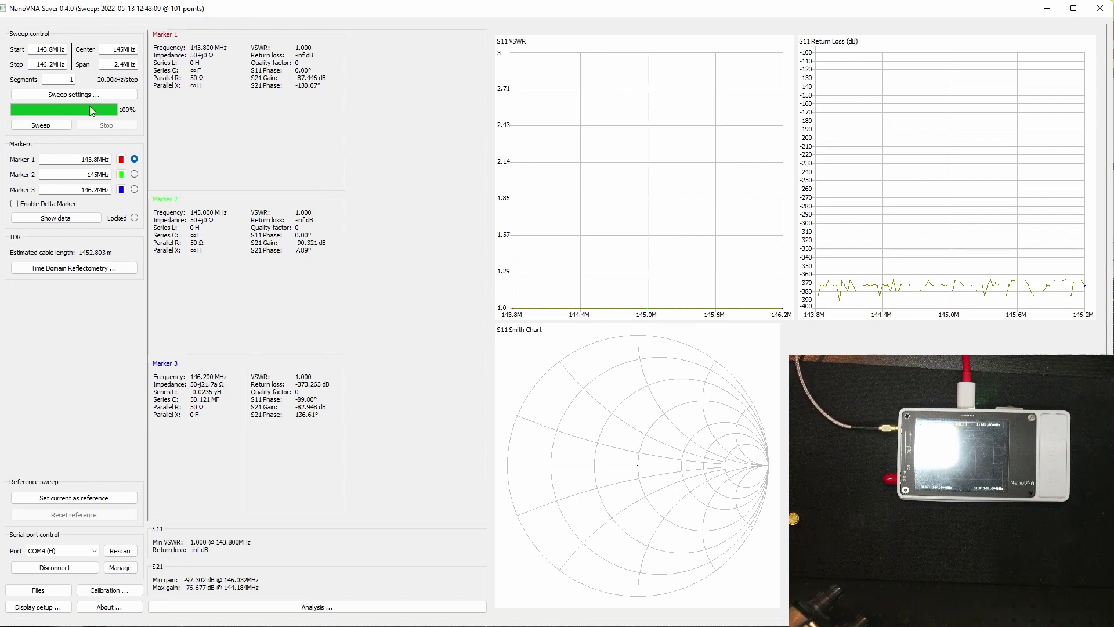
Sweep the attached antenna over 143.8–146.2 MHz, reading VSWR 1.738–1.823.
left_click(41, 125)
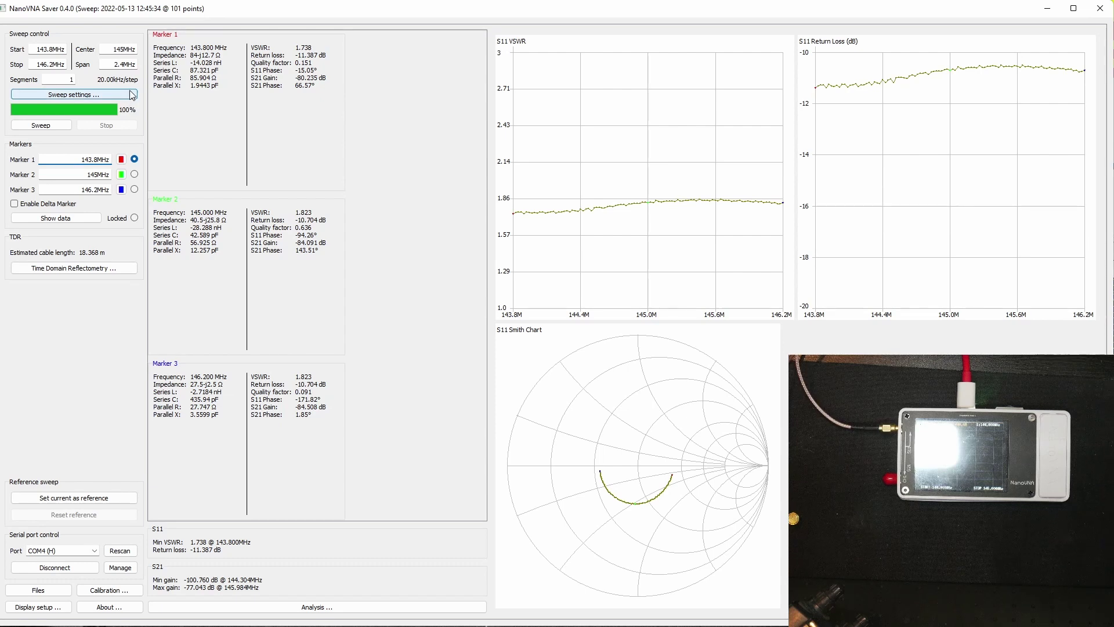
Set Start to 140MHz and Stop to 450MHz, then sweep the antenna.
triple_click(58, 49)
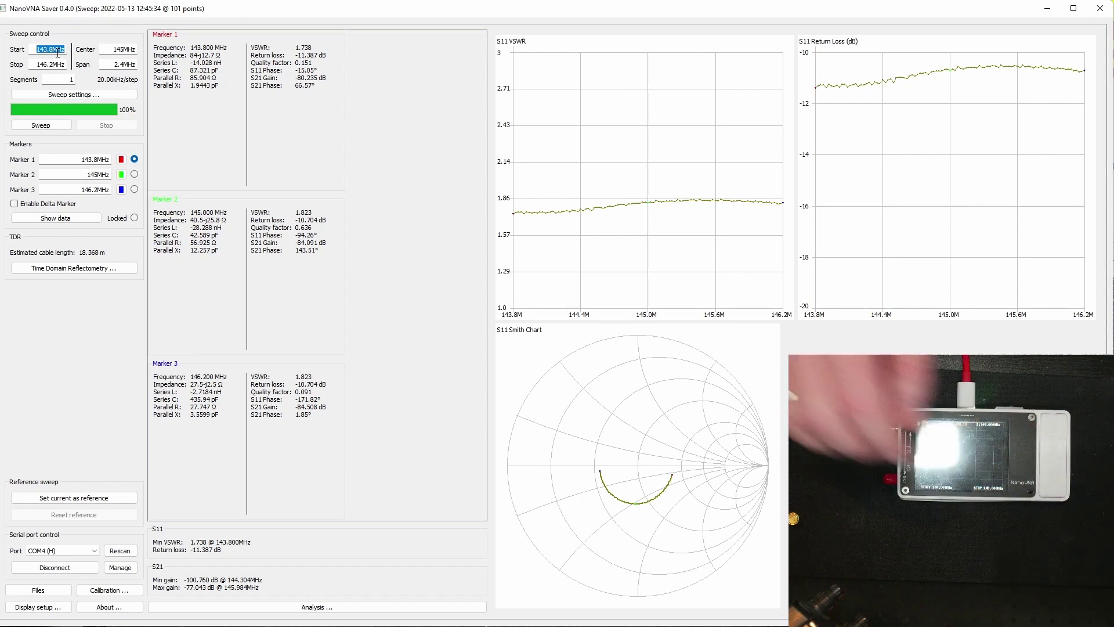
type("140MHz")
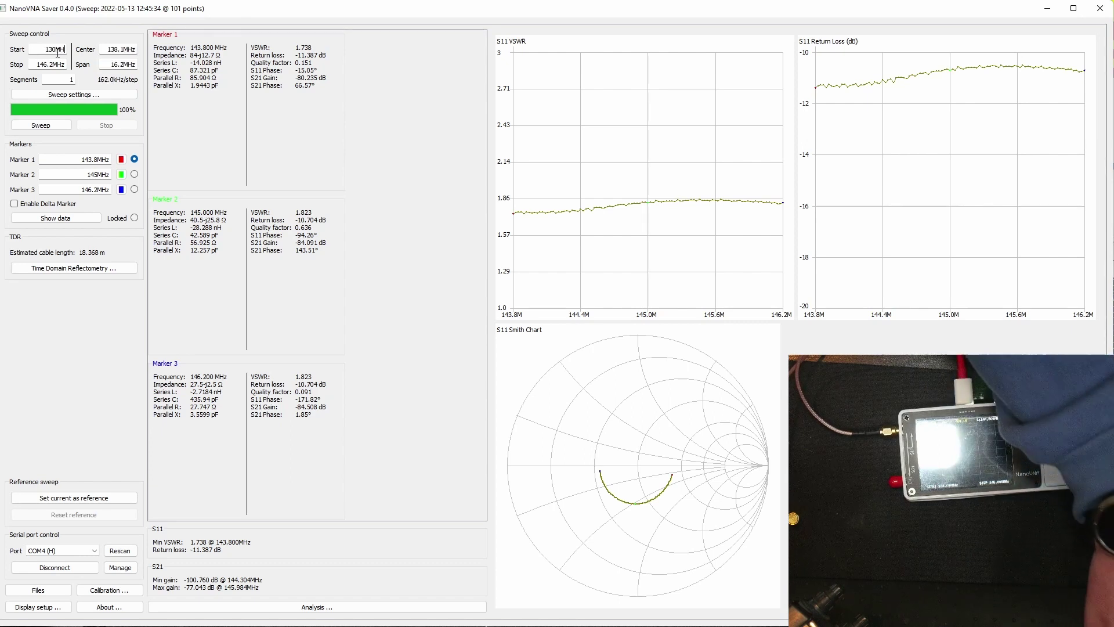
key("Tab")
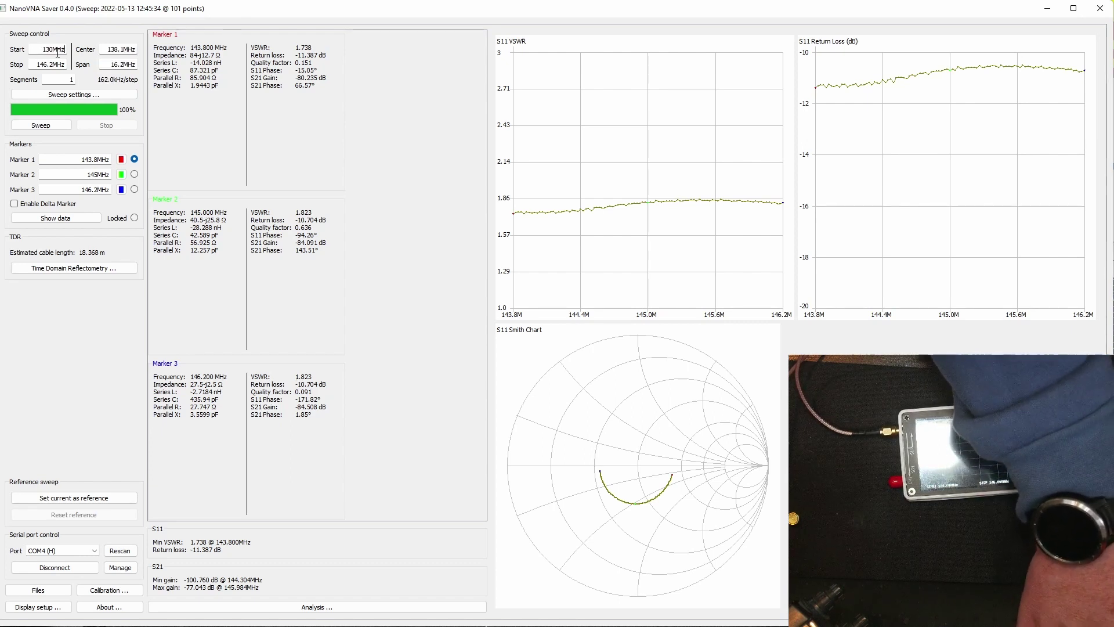
type("450")
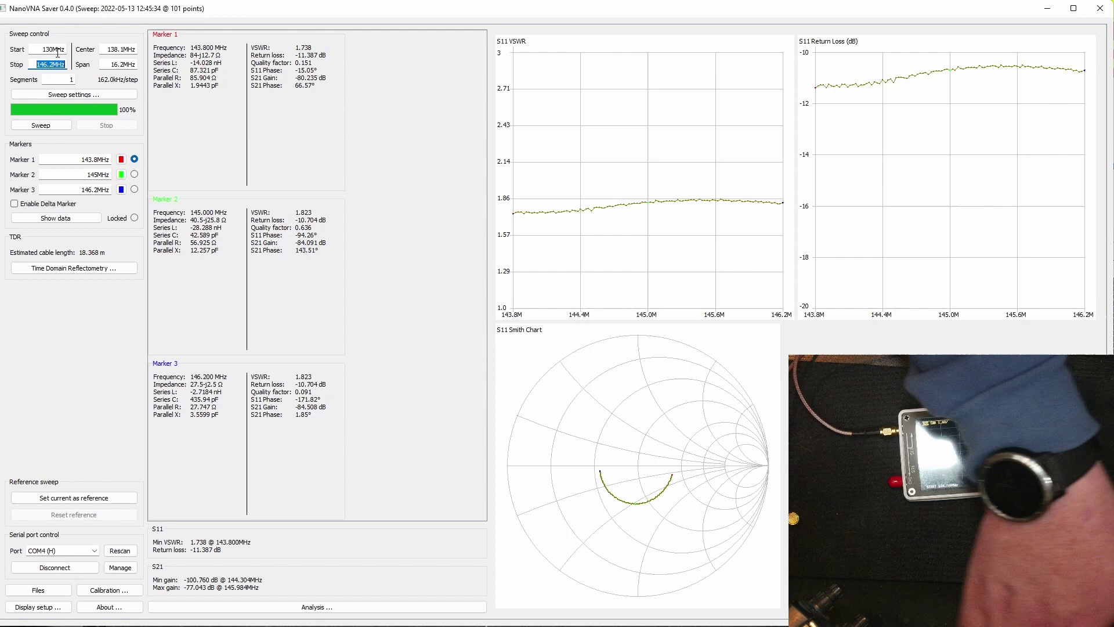
type("MH")
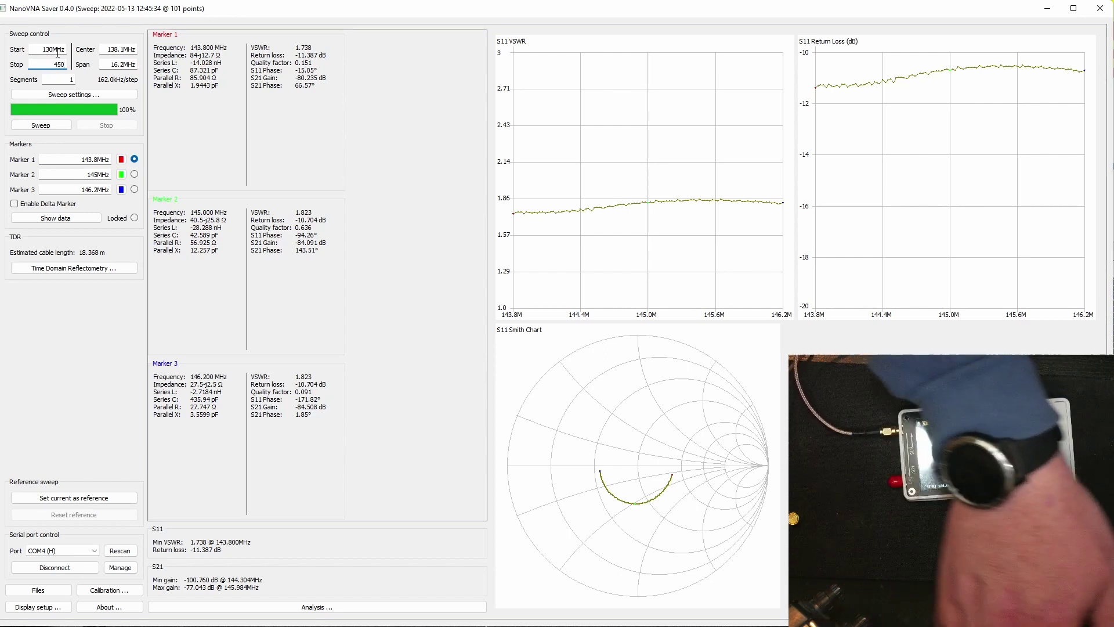
type("z")
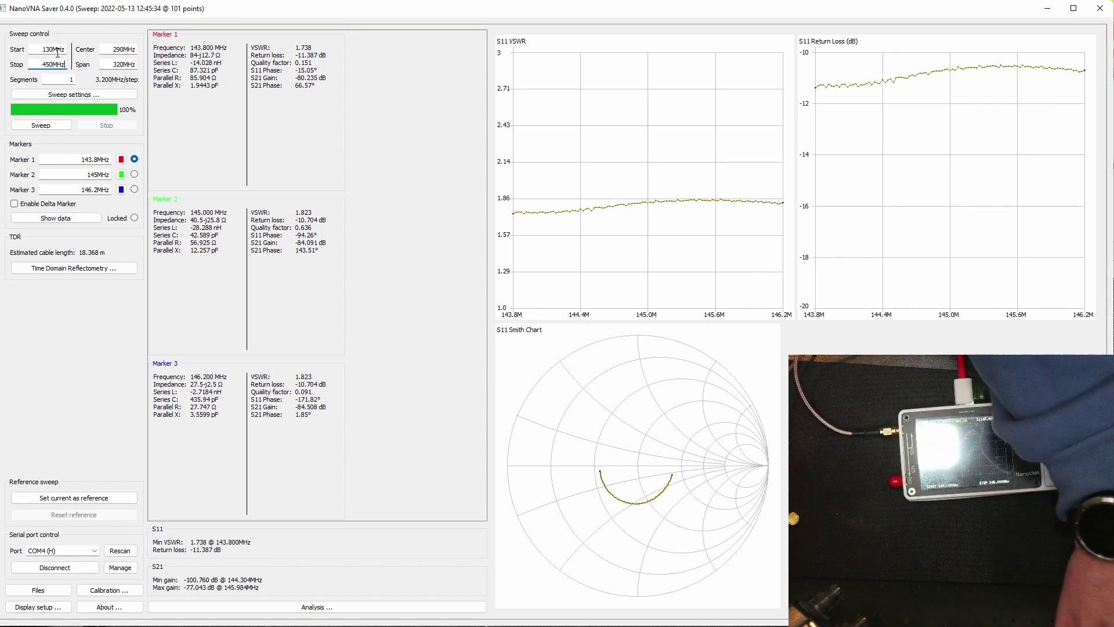
left_click(49, 126)
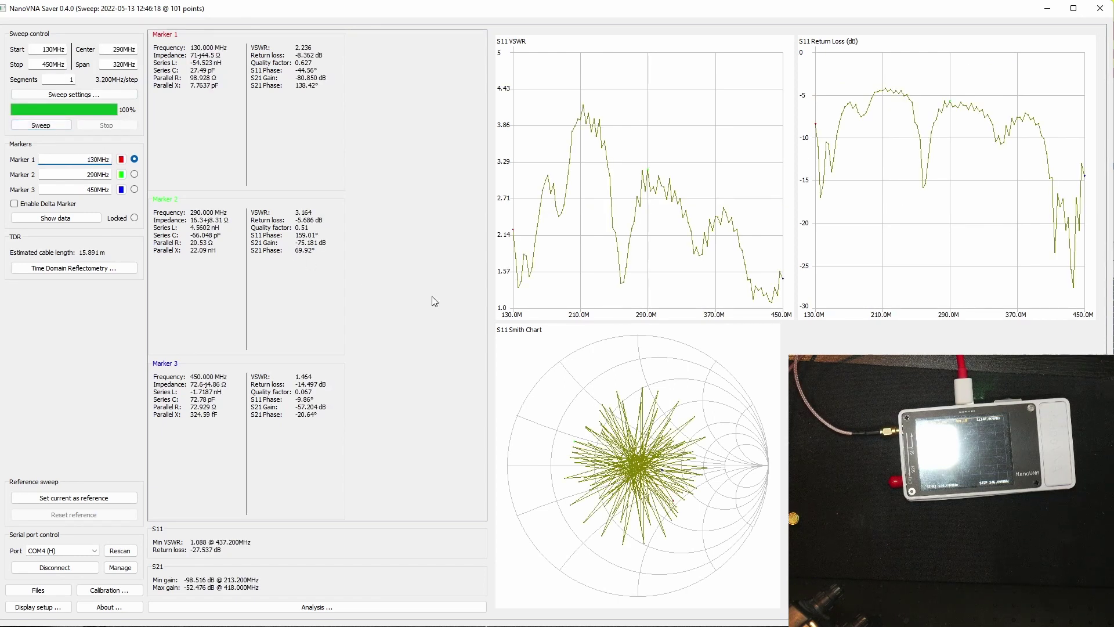
Place Marker 1 on the VSWR chart and move it to the 434.17 MHz dip.
left_click(521, 293)
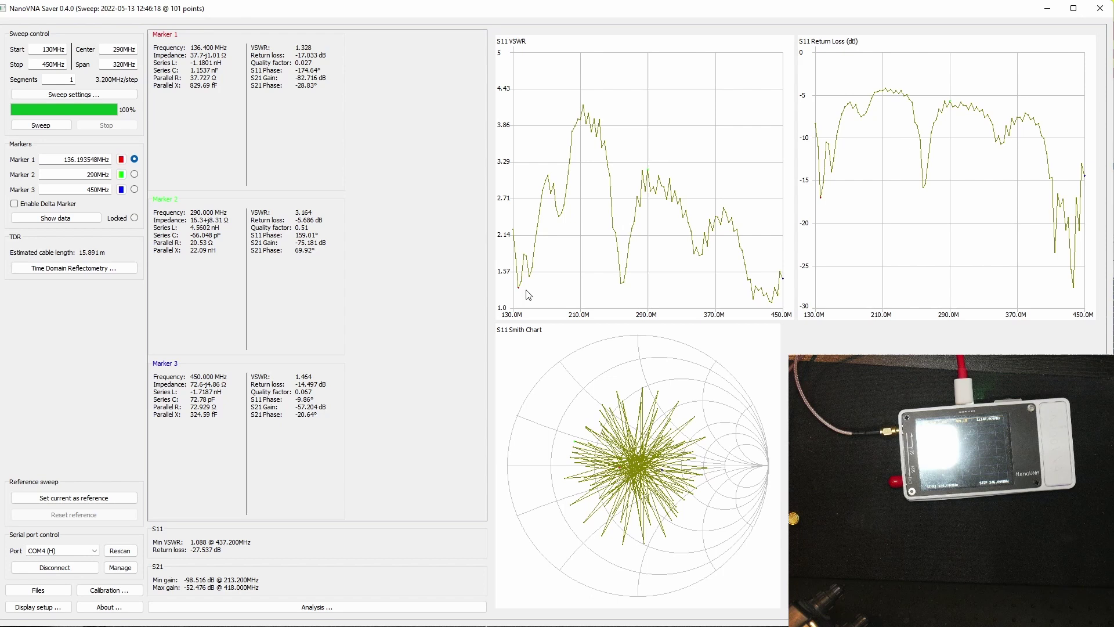
key("Right")
key("Right")
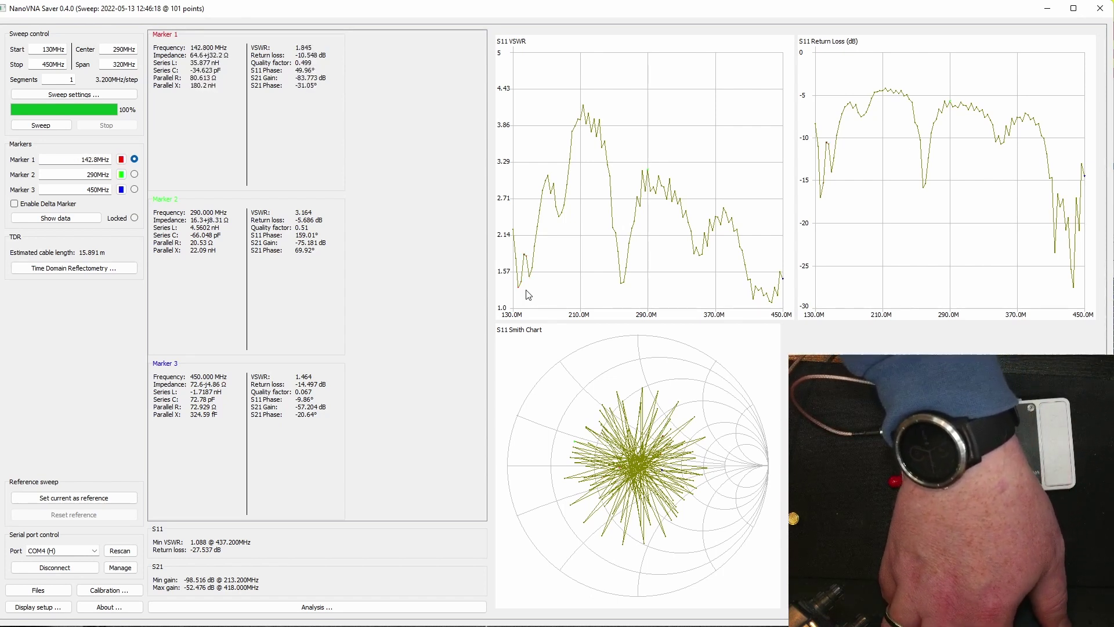
key("Right")
key("Right")
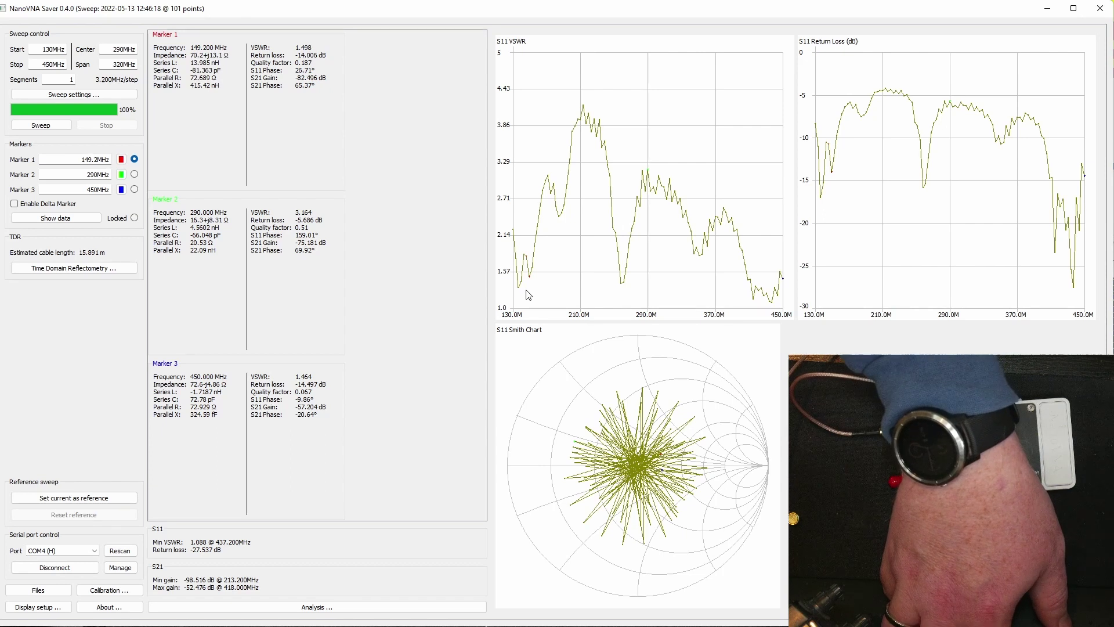
key("Right")
key("Right")
key("Right")
key("Right")
key("Right")
key("Right")
key("Right")
key("Right")
key("Right")
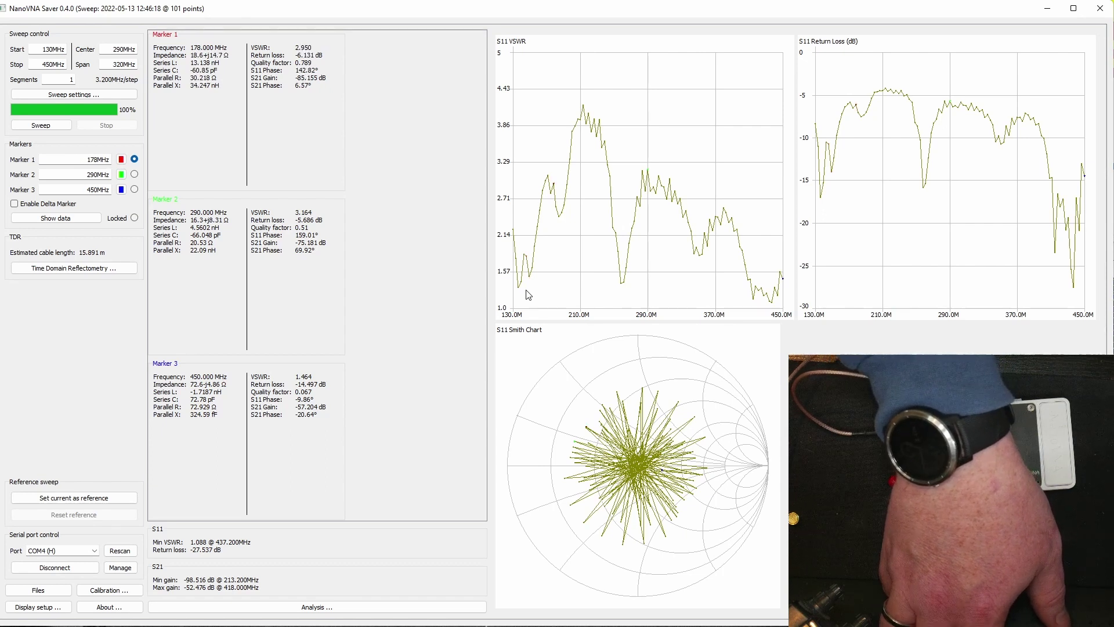
left_click(769, 304)
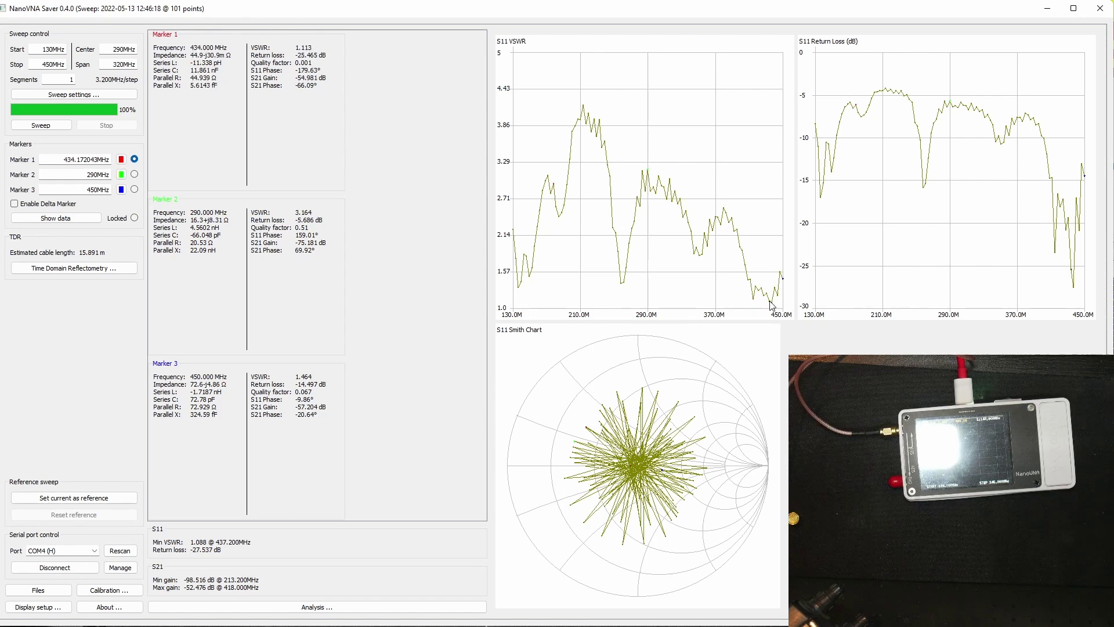